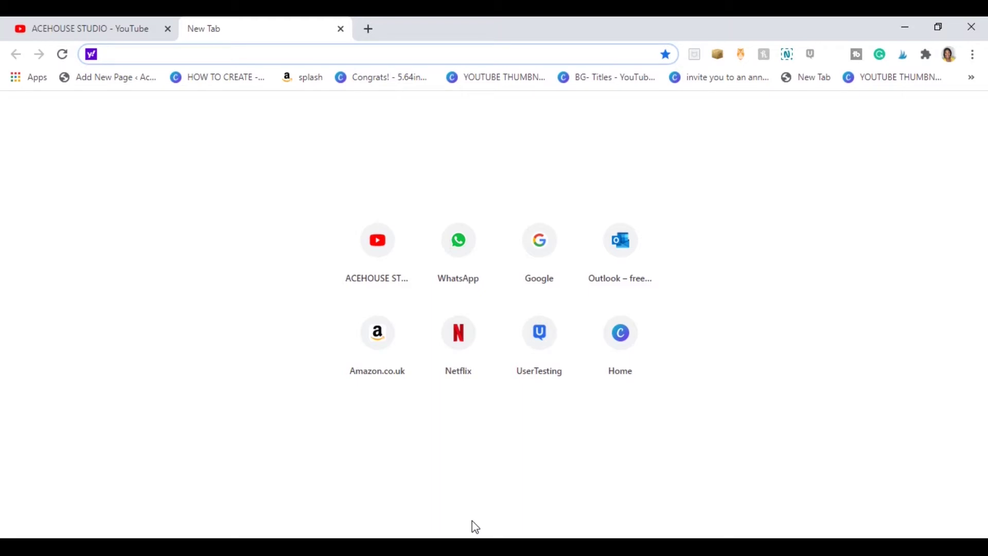
Step: Open Chrome's Extensions page via More tools, and toggle its side menu to reach the Web Store link
click(981, 57)
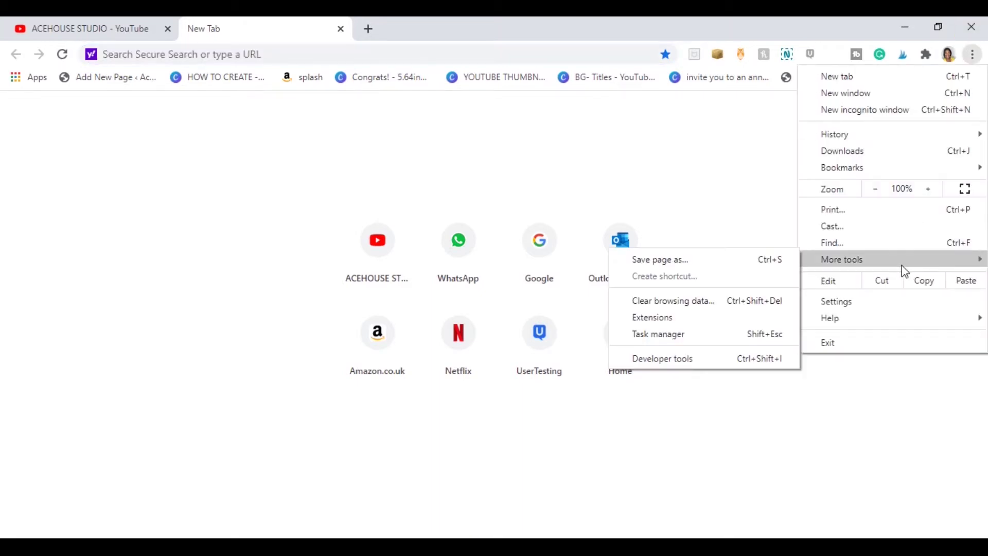
click(739, 318)
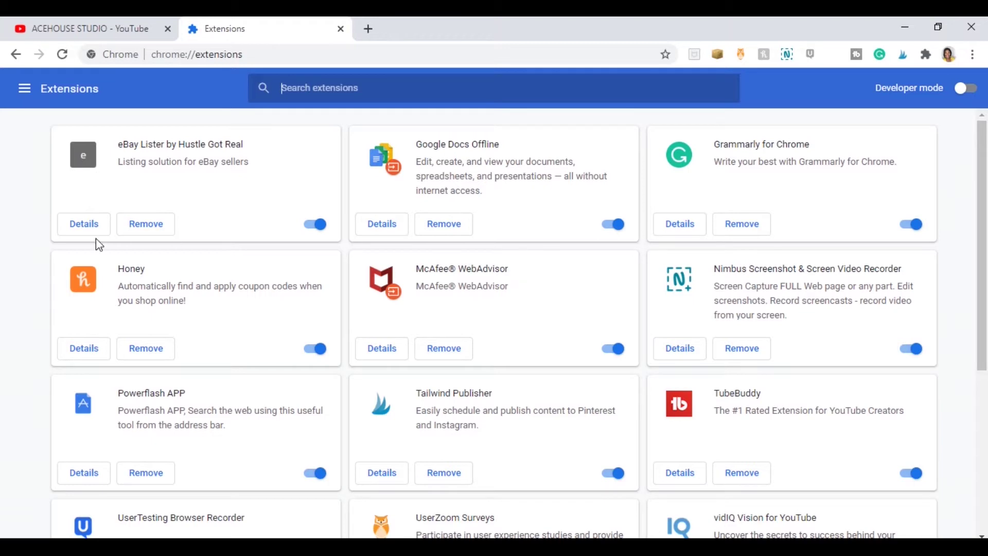
click(24, 90)
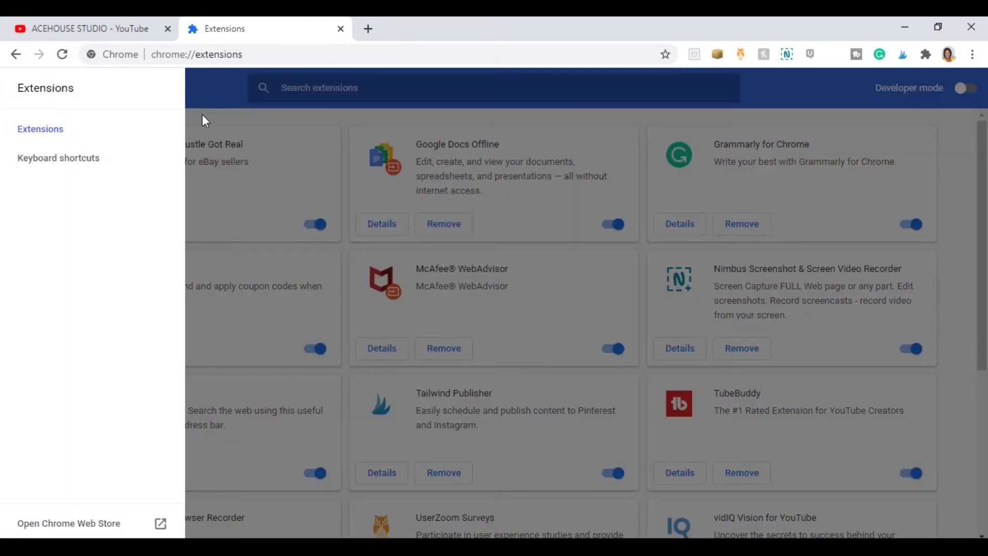
click(210, 103)
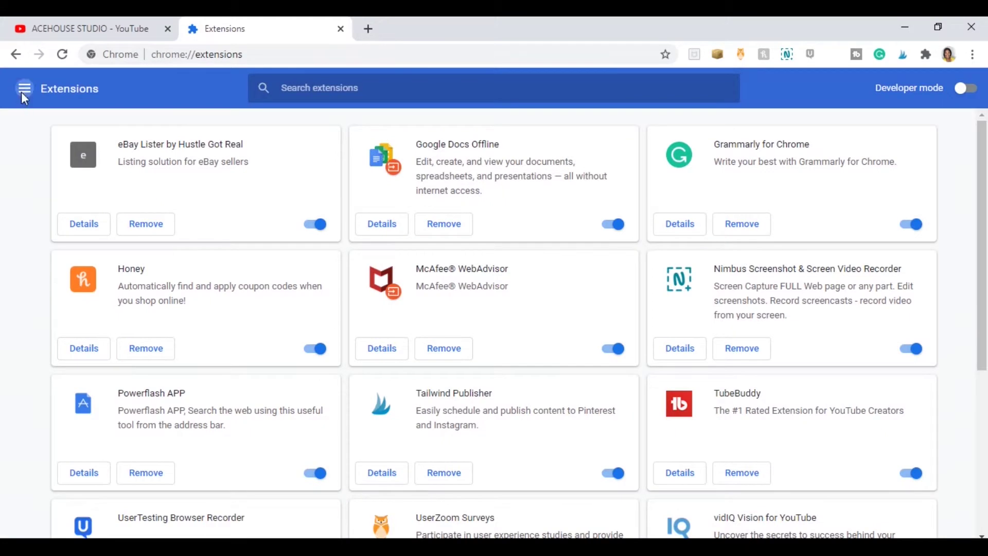
click(25, 91)
click(209, 82)
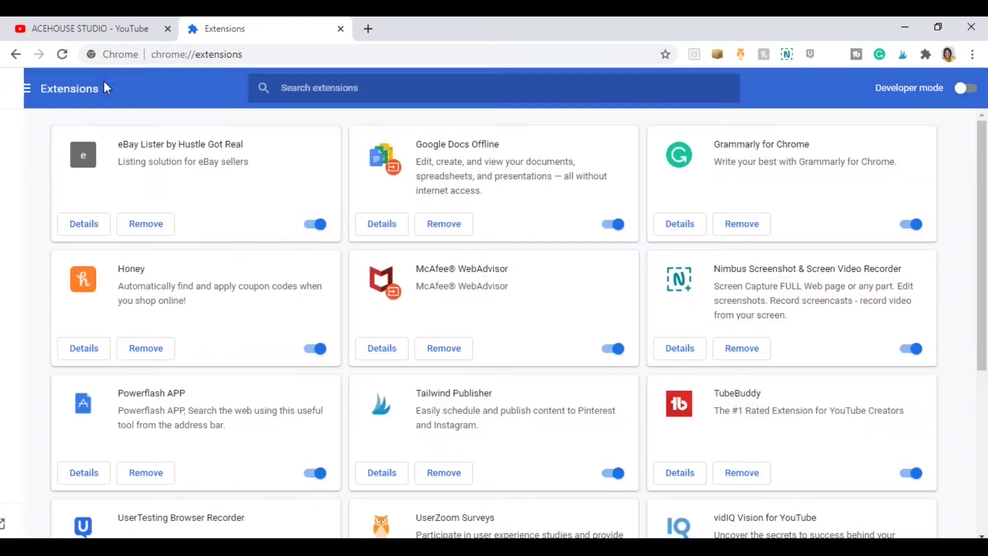
click(26, 92)
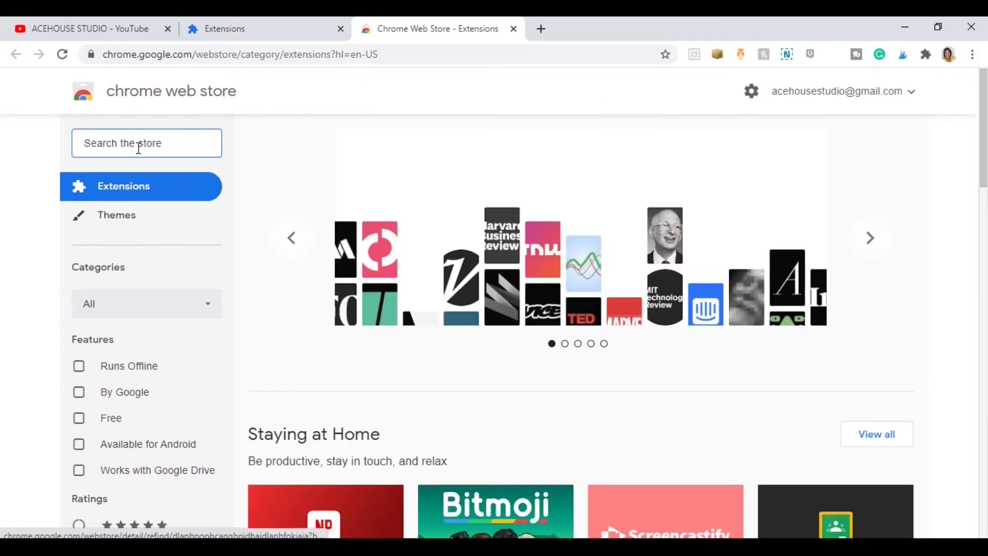
Step: Search the Chrome Web Store for 'eyedropper' and browse the results
click(138, 148)
text(eyedropp)
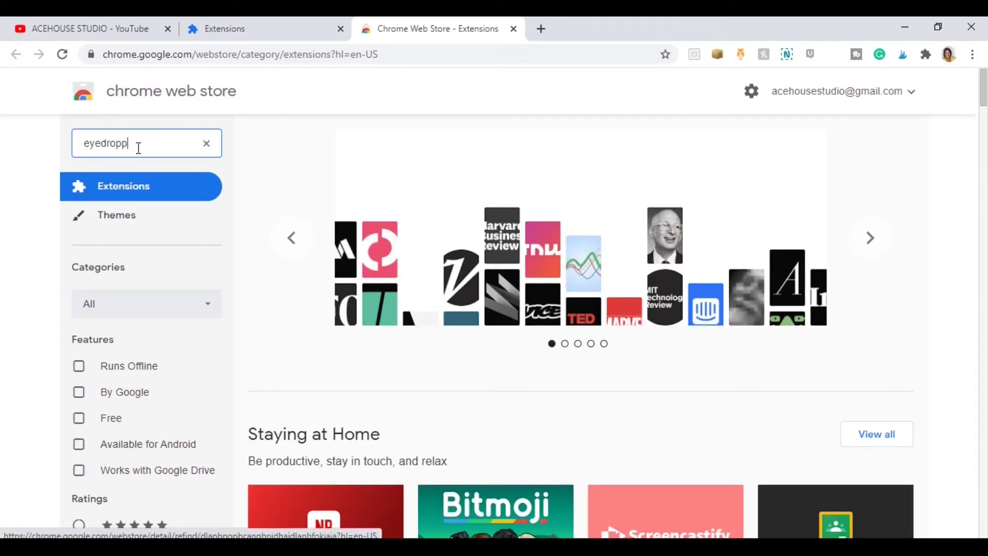
text(er)
click(141, 168)
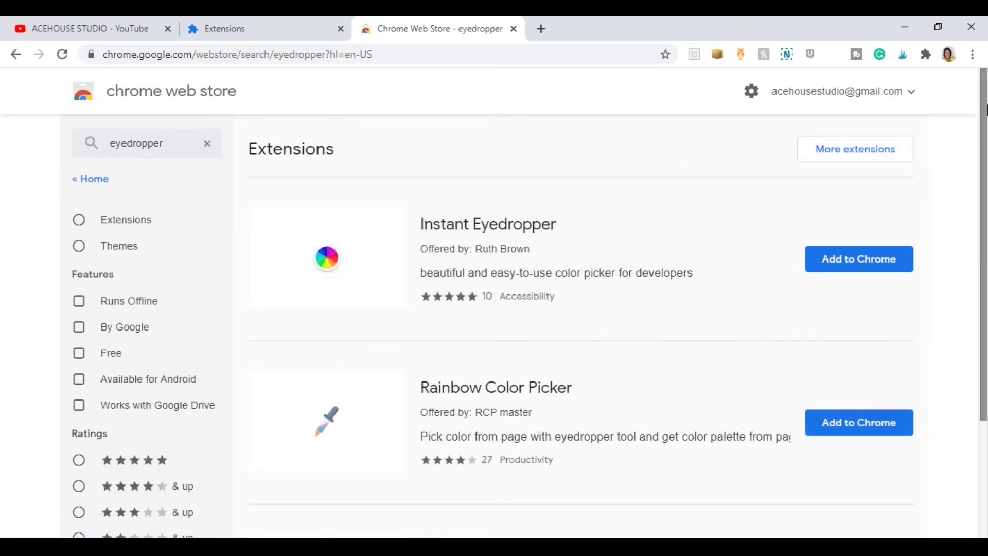
scroll(985, 109, down, 3)
scroll(985, 109, up, 3)
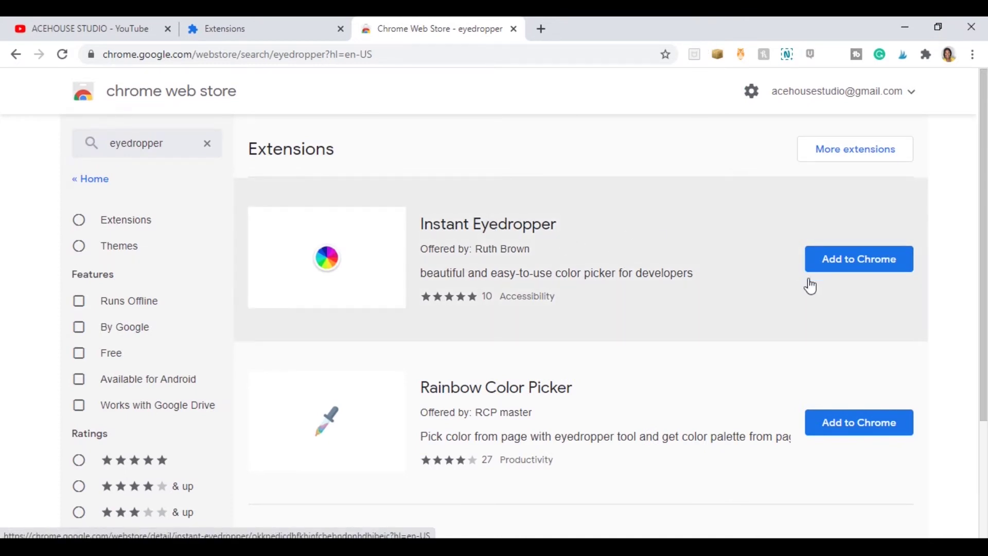
Step: Add Instant Eyedropper to Chrome and dismiss the confirmation notice
click(858, 265)
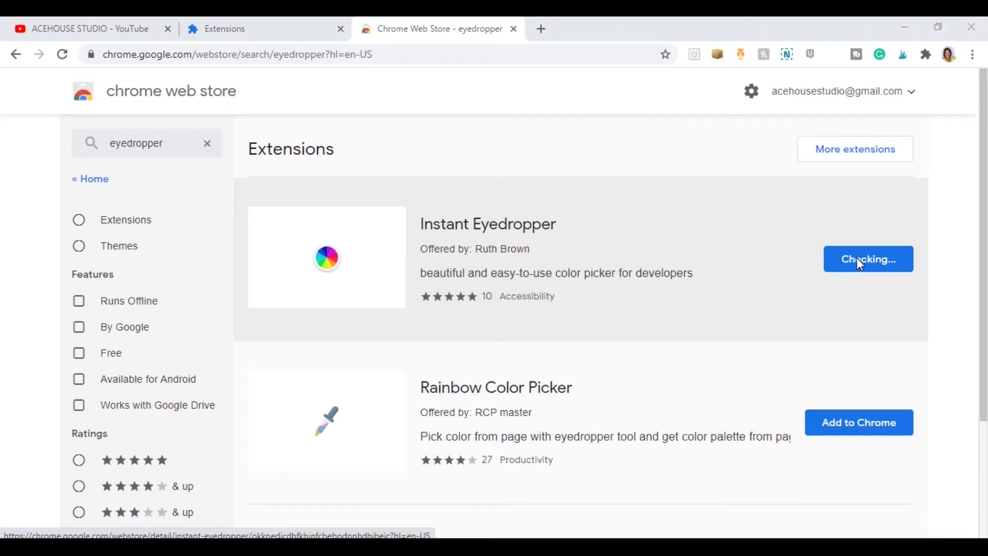
click(521, 185)
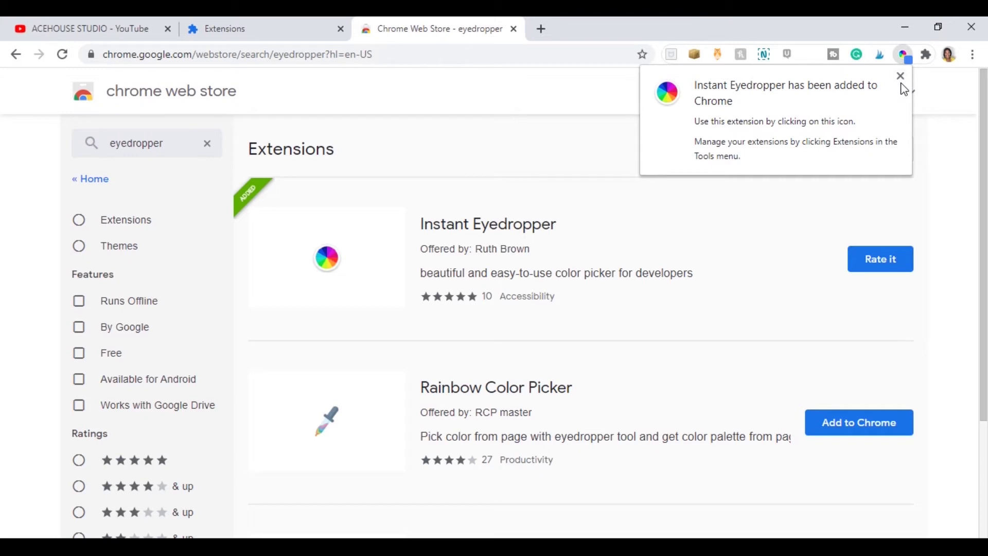
click(900, 76)
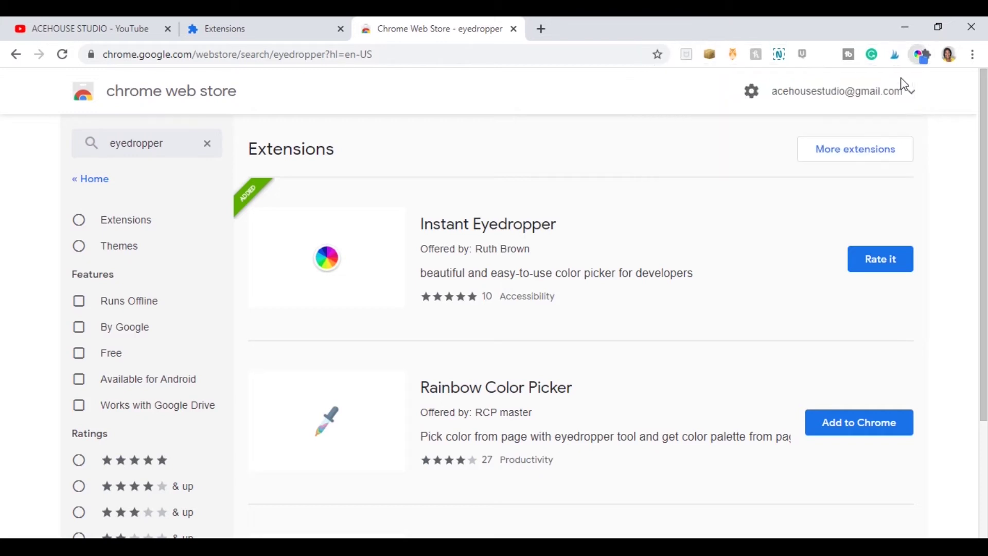
Step: Pin Instant Eyedropper to the toolbar from the extensions puzzle-piece menu
click(928, 57)
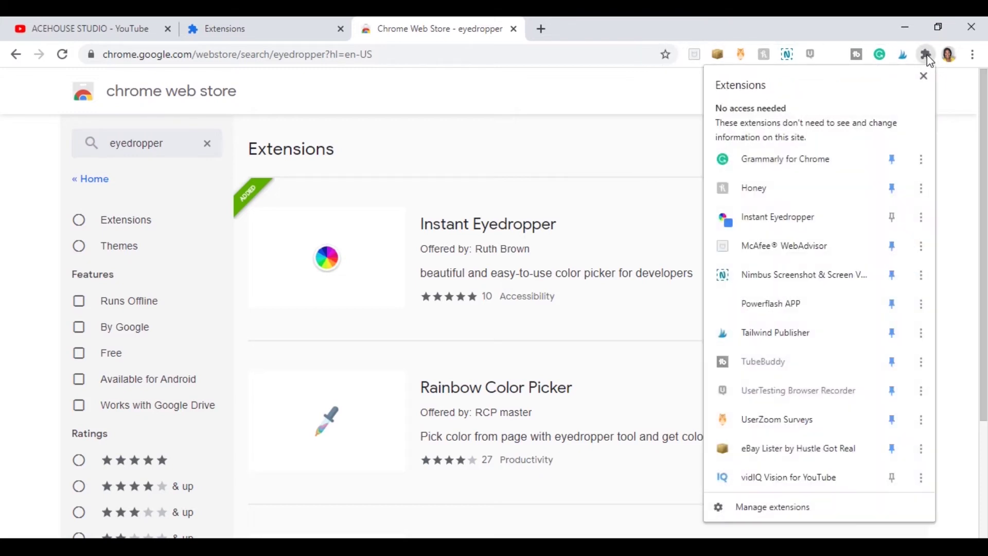
click(895, 222)
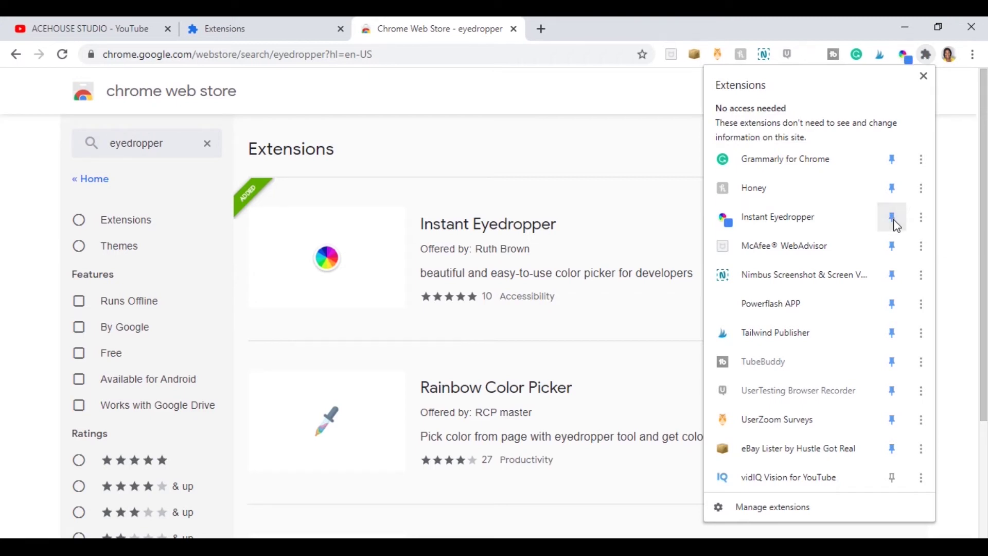
click(674, 73)
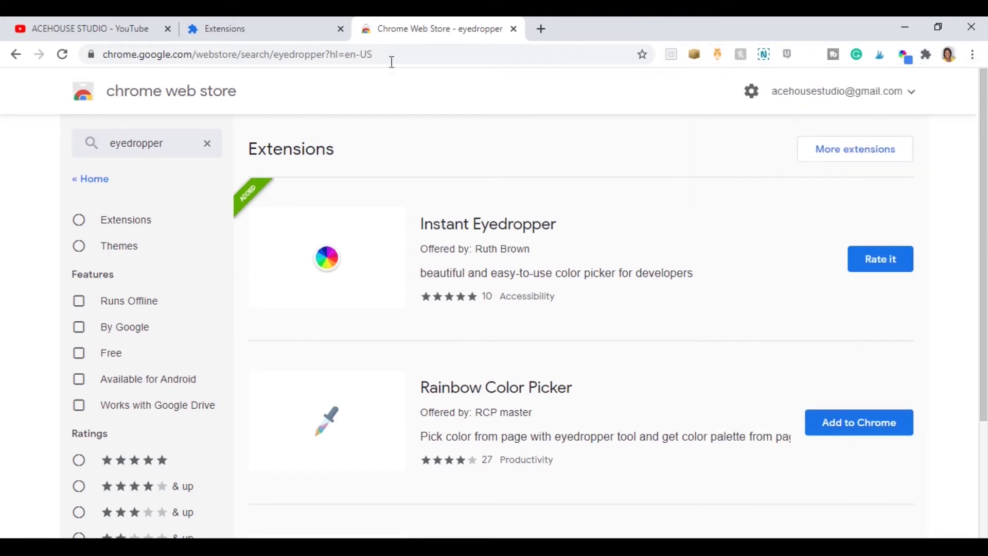
Step: Check the Extensions tab, then return to the ACEHOUSE STUDIO YouTube channel tab
click(294, 39)
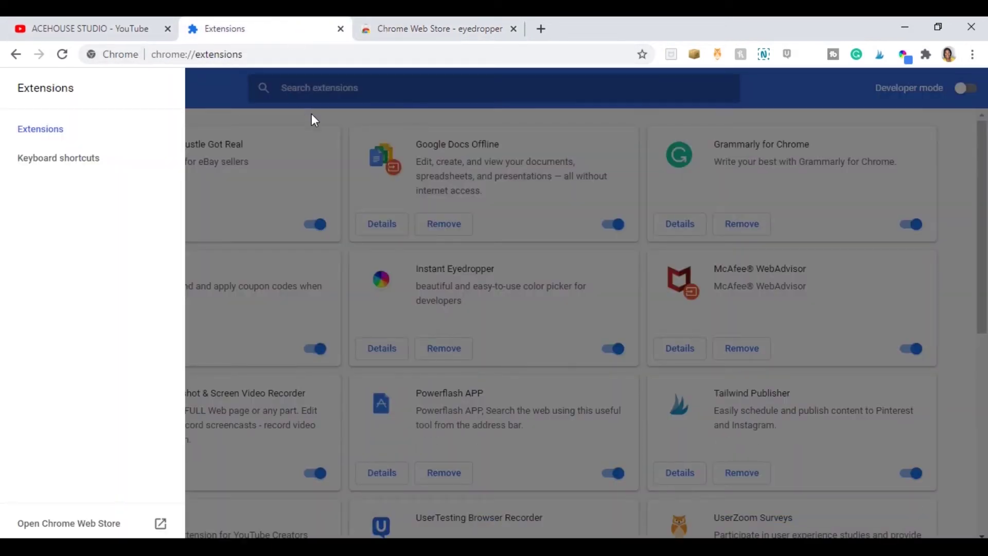
click(331, 95)
click(124, 27)
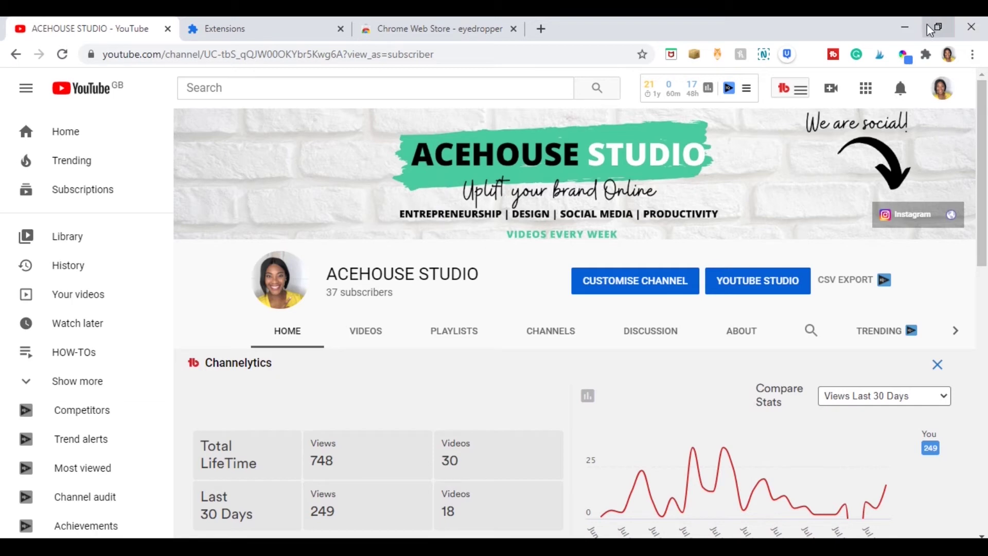
Step: Use Instant Eyedropper's Pick to sample the banner's green brush stroke, getting #49cb9f
click(905, 55)
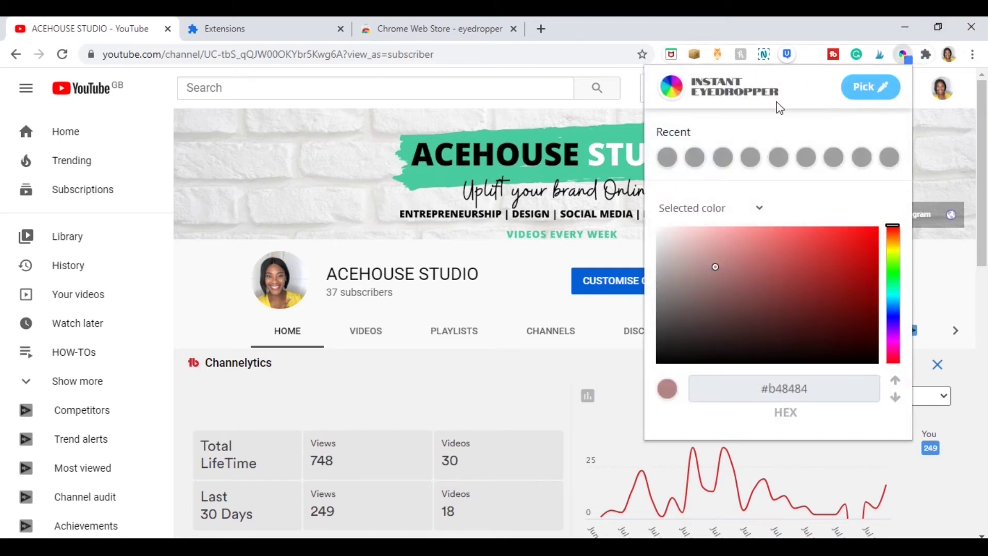
click(878, 98)
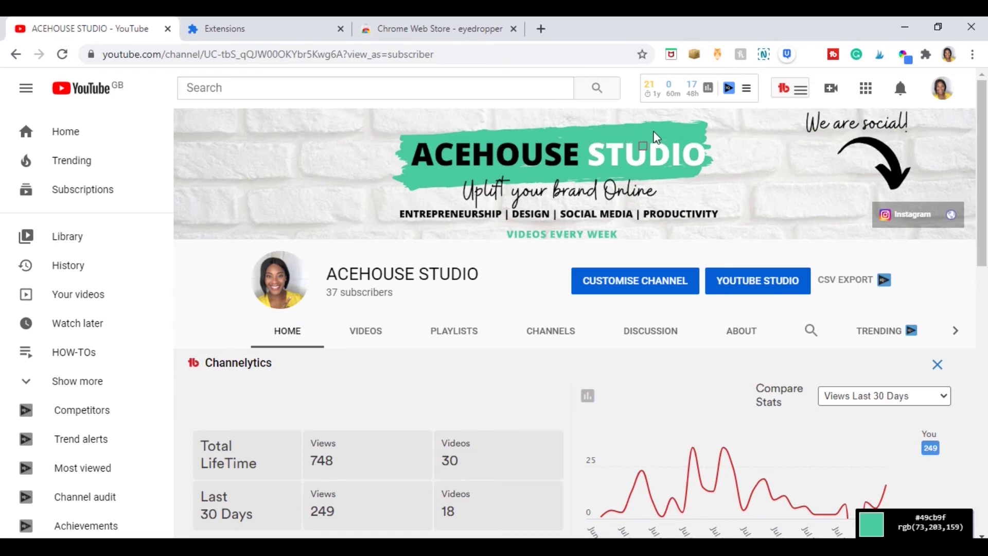
click(654, 134)
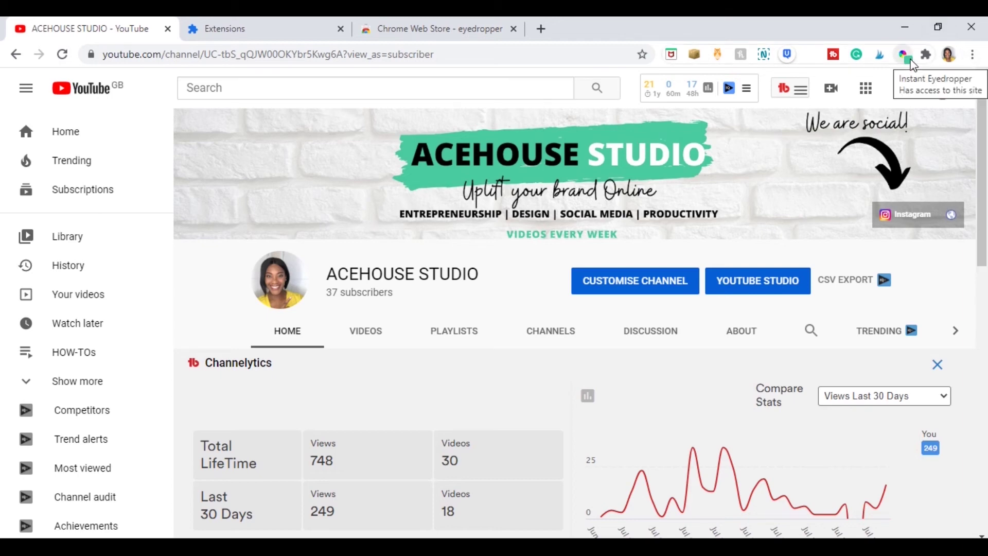
click(909, 60)
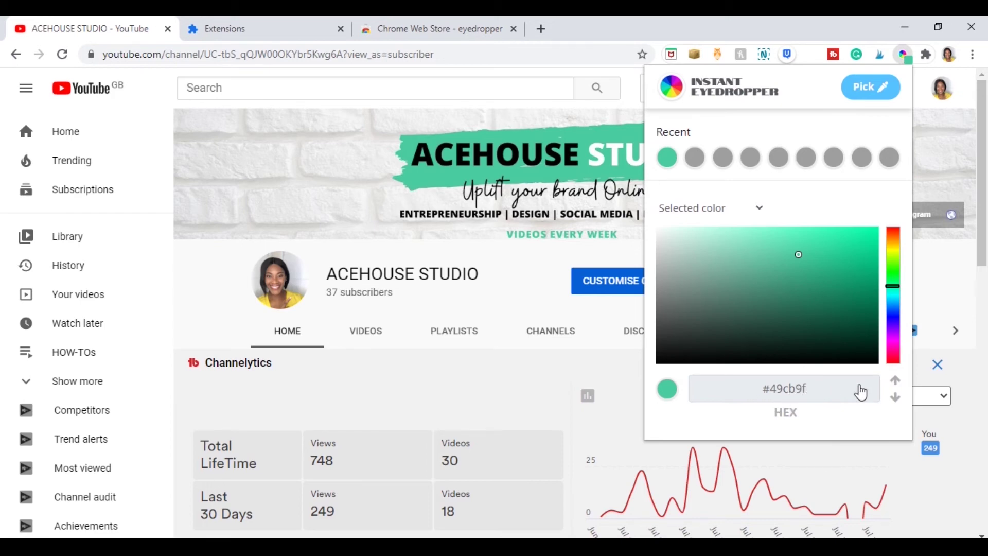
Step: Select the hex value #49cb9f in the Instant Eyedropper popup for copying
scroll(860, 391, down, 2)
drag(809, 396, 750, 397)
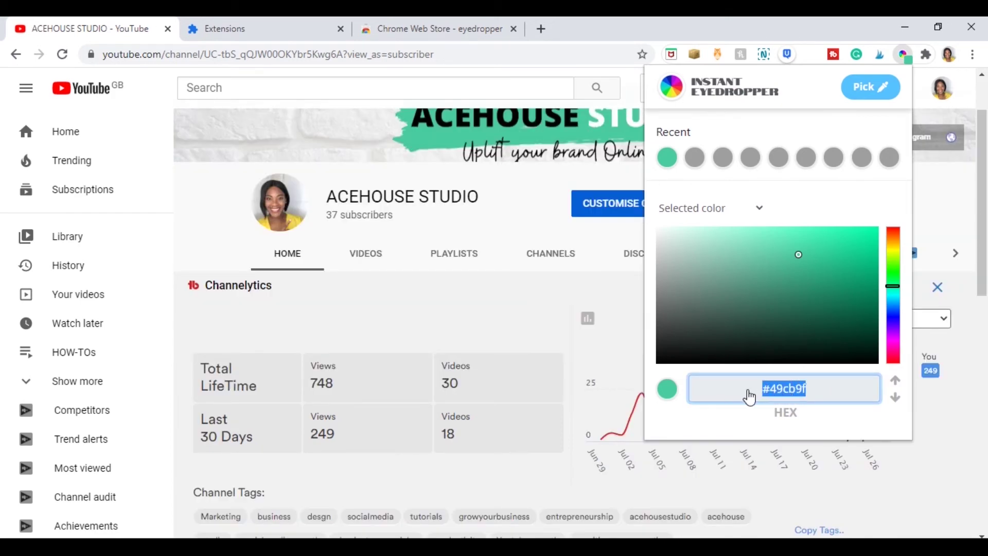